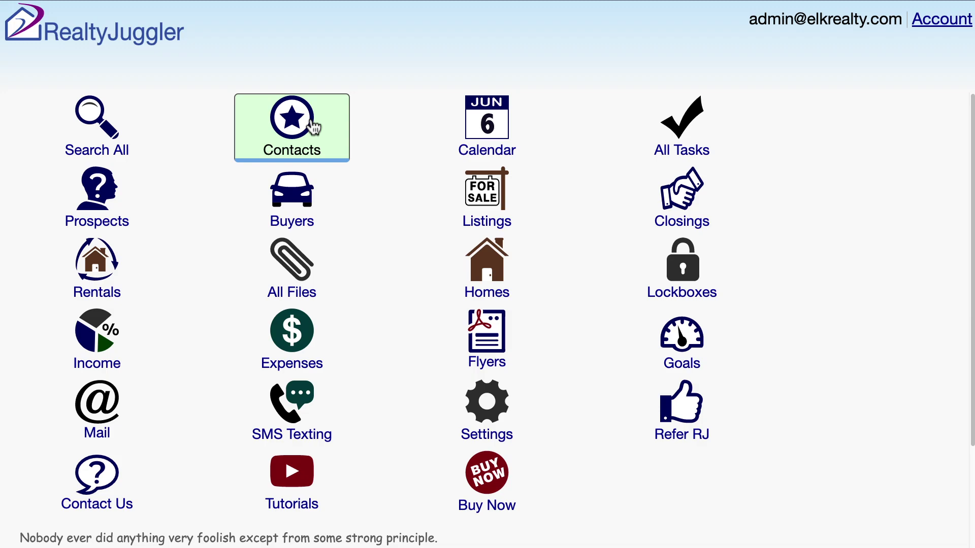
Step: Open the Contacts list and filter it to the Friends (5) category
left_click(313, 127)
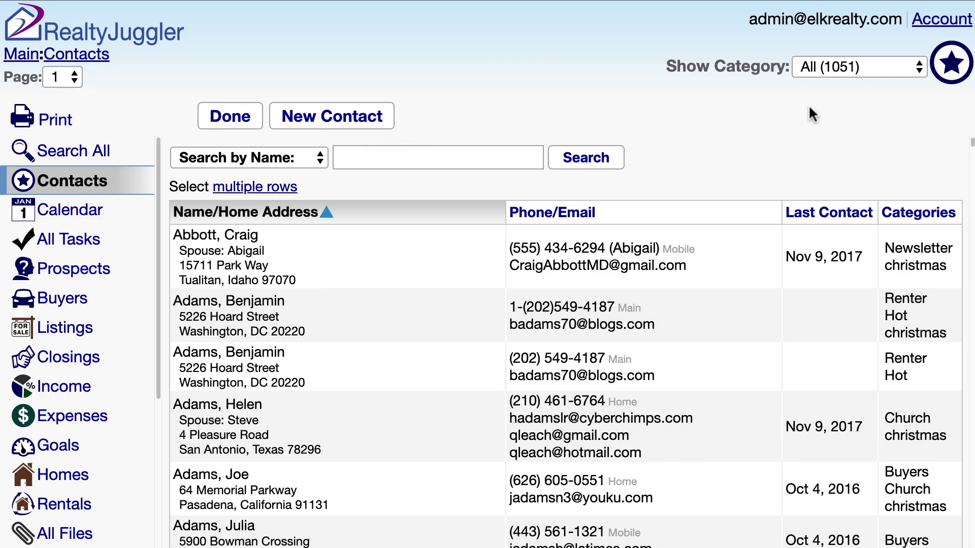
left_click(883, 80)
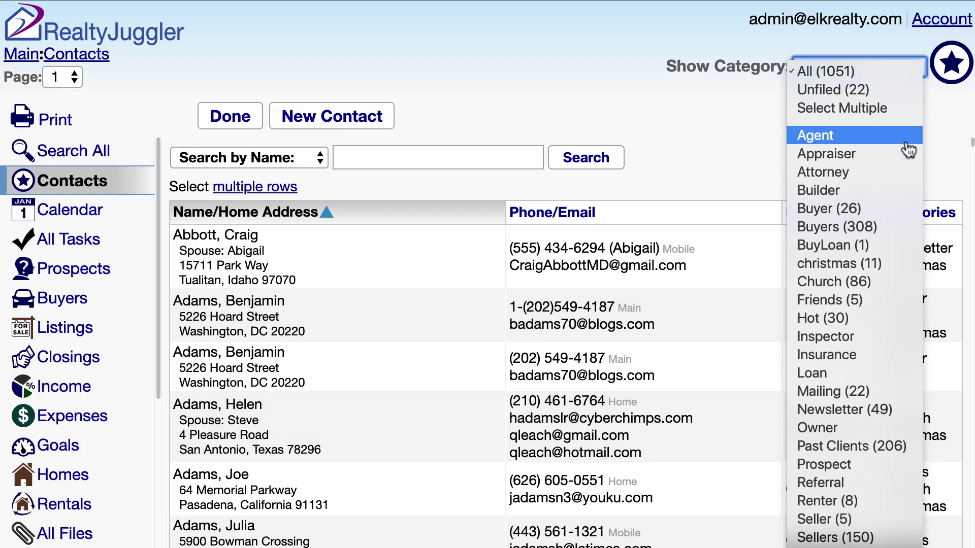
left_click(897, 300)
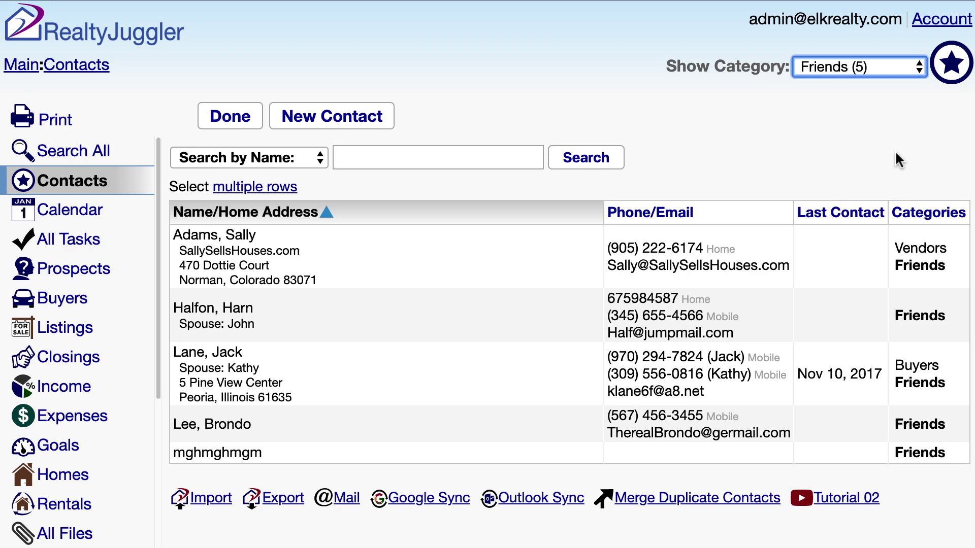
Step: Set the Show Category filter back to All contacts
left_click(898, 72)
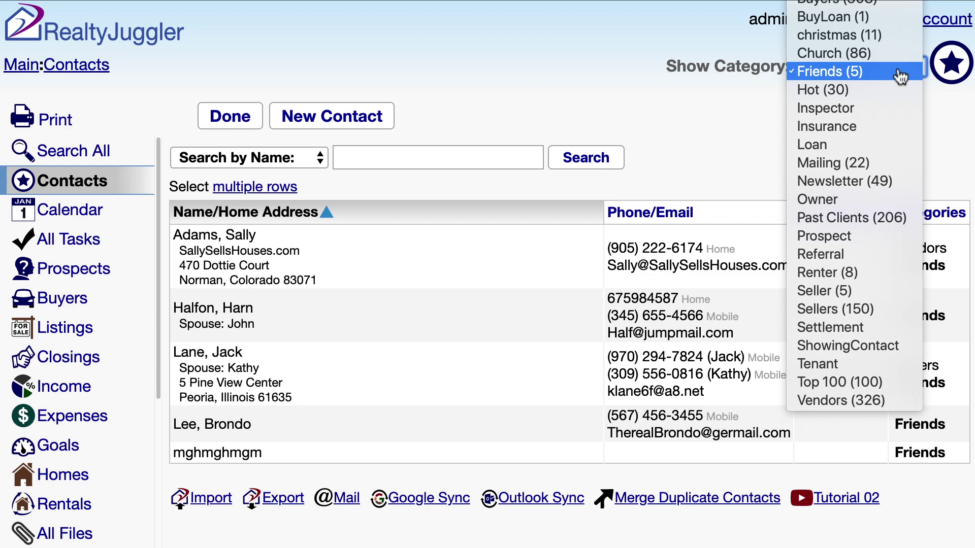
scroll(853, 71, "up", 5)
left_click(812, 12)
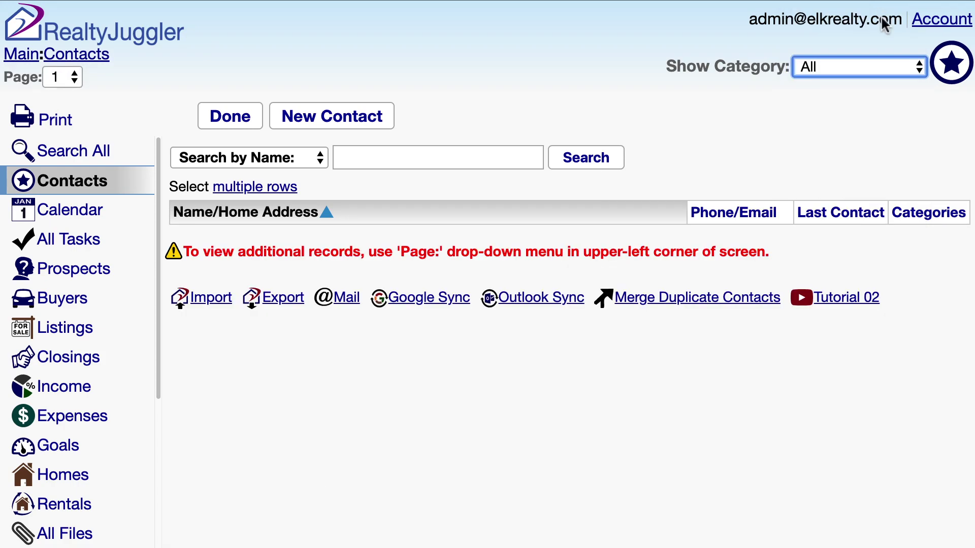
left_click(910, 77)
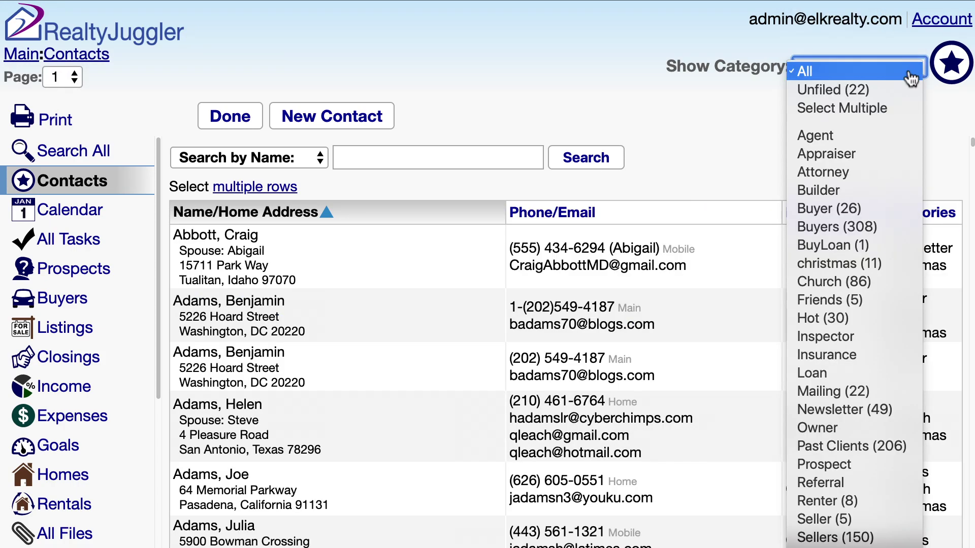
Step: Use Select Multiple to filter contacts to Friends (5) and Church (86)
left_click(903, 112)
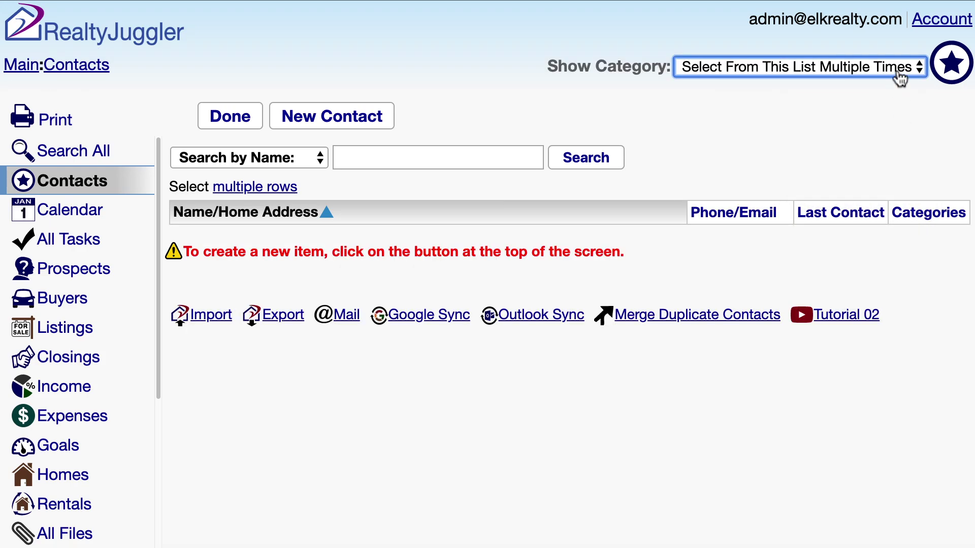
left_click(900, 78)
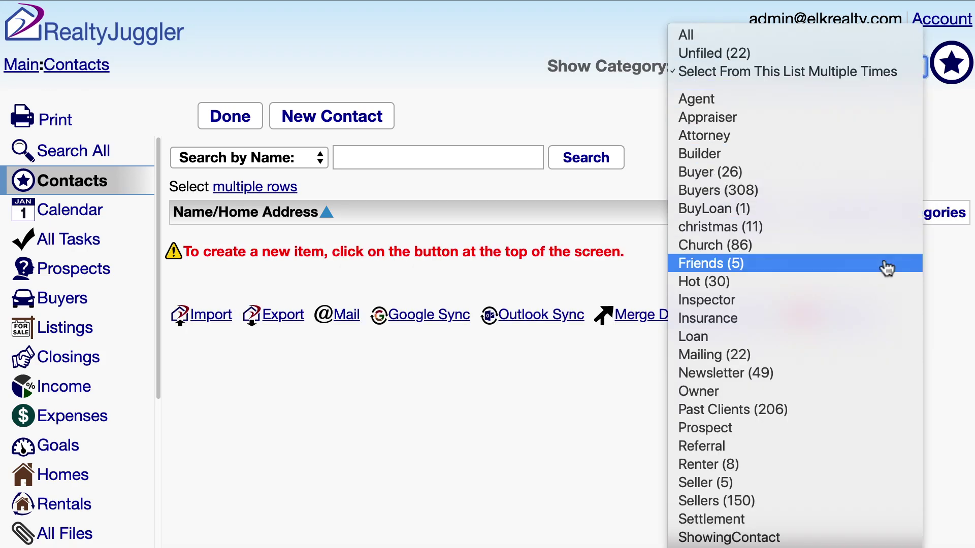
left_click(886, 263)
left_click(903, 66)
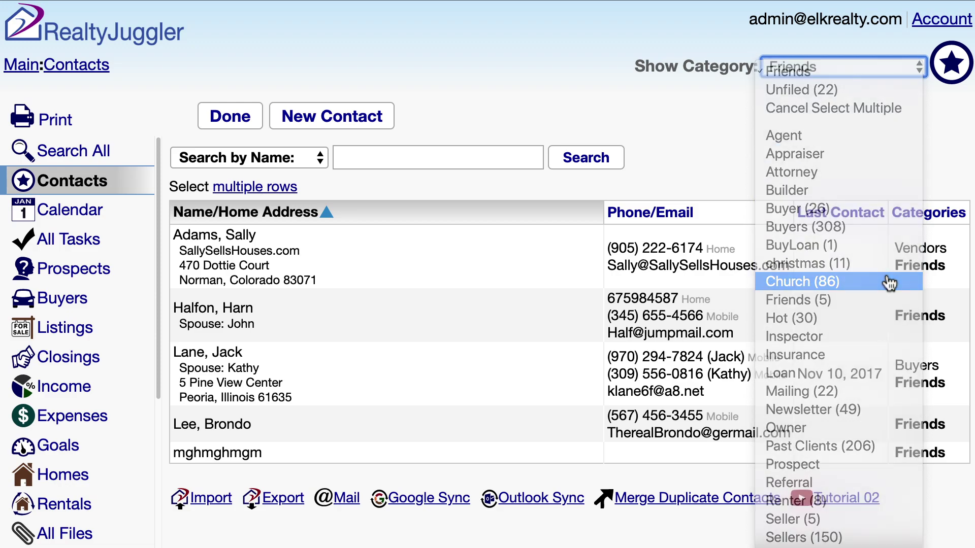
left_click(889, 284)
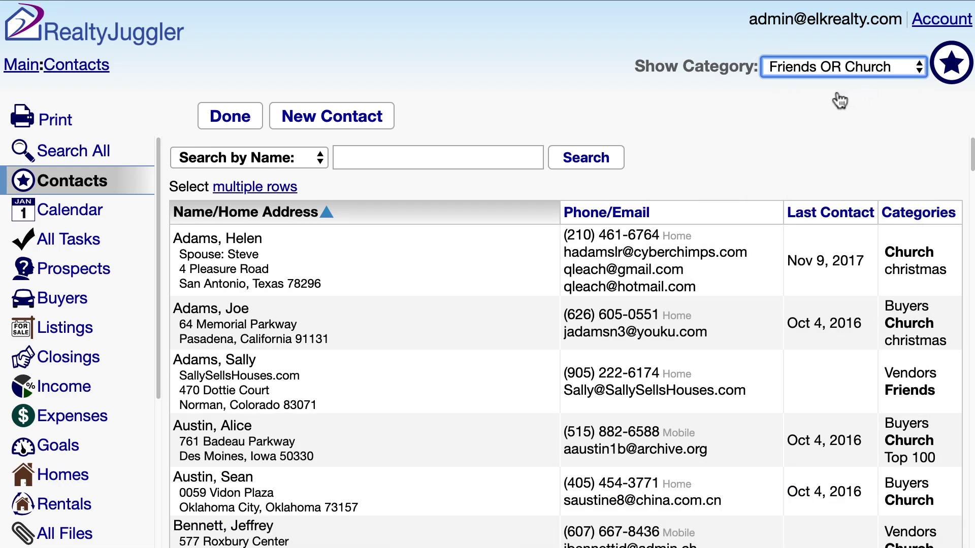
Step: Open the first filtered contact's General page, with categories Church,christmas
left_click(459, 252)
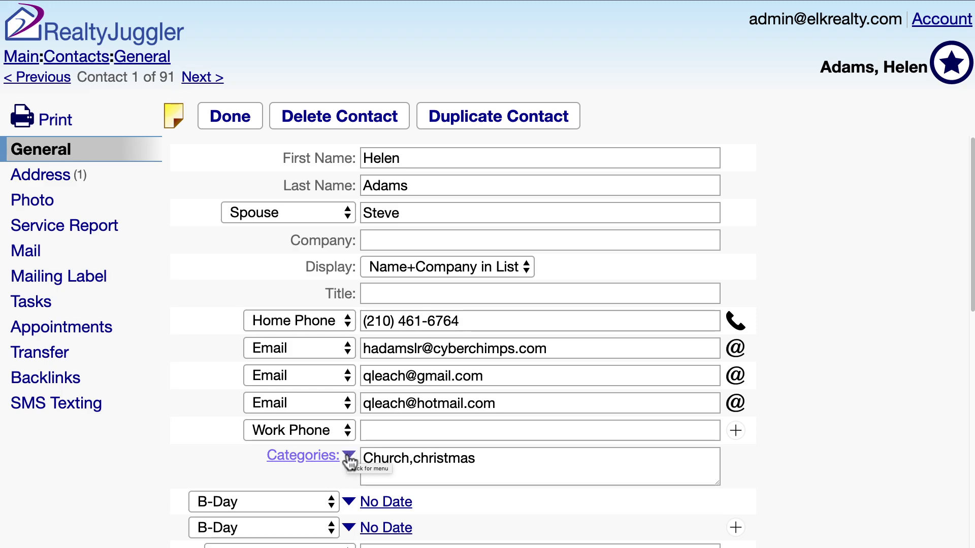
Step: Change the contact's categories from Church,christmas to Church,Friends,Red and save with Done
left_click(324, 460)
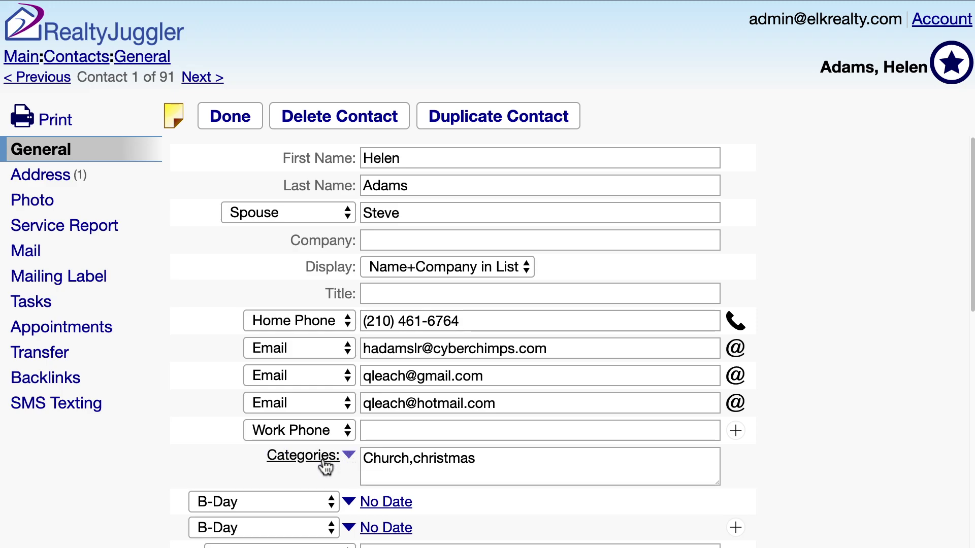
scroll(325, 466, "down", 4)
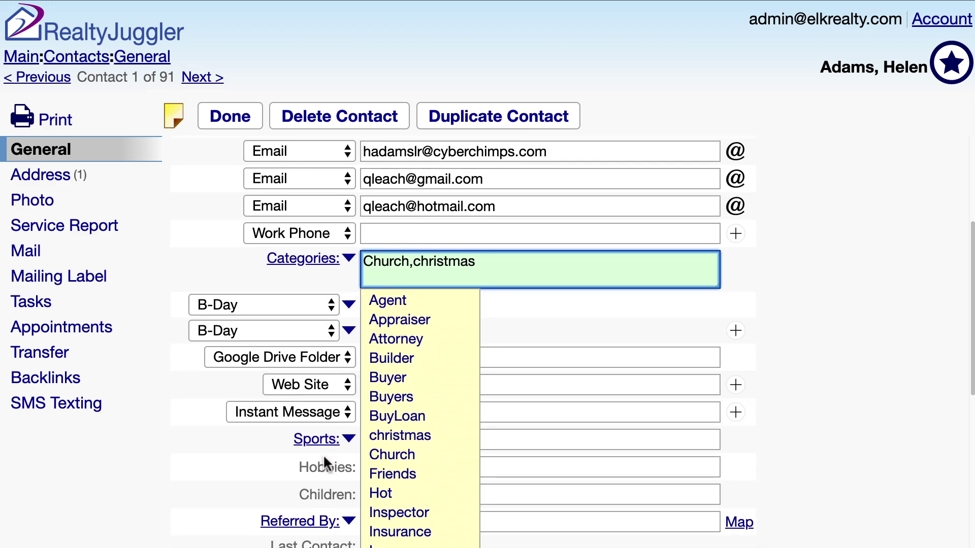
left_click(437, 476)
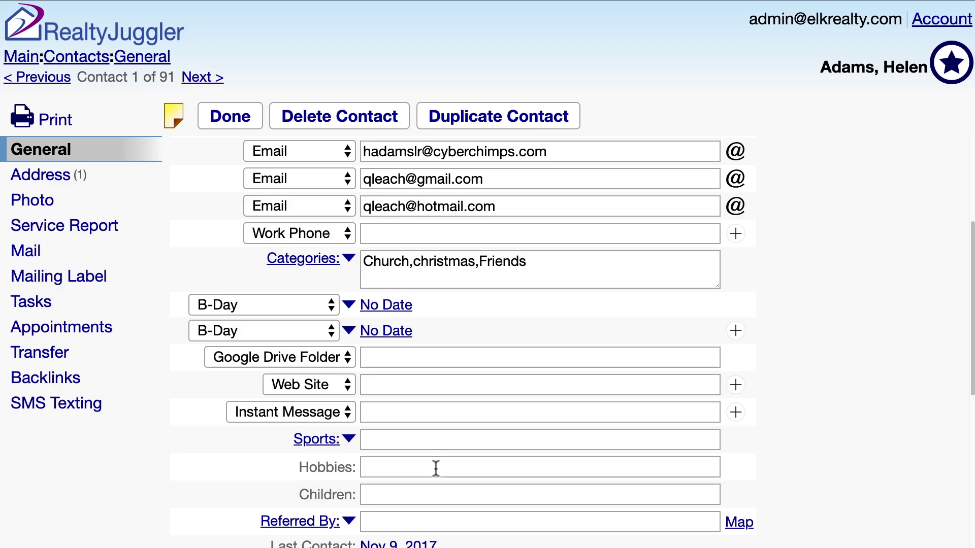
left_click(540, 271)
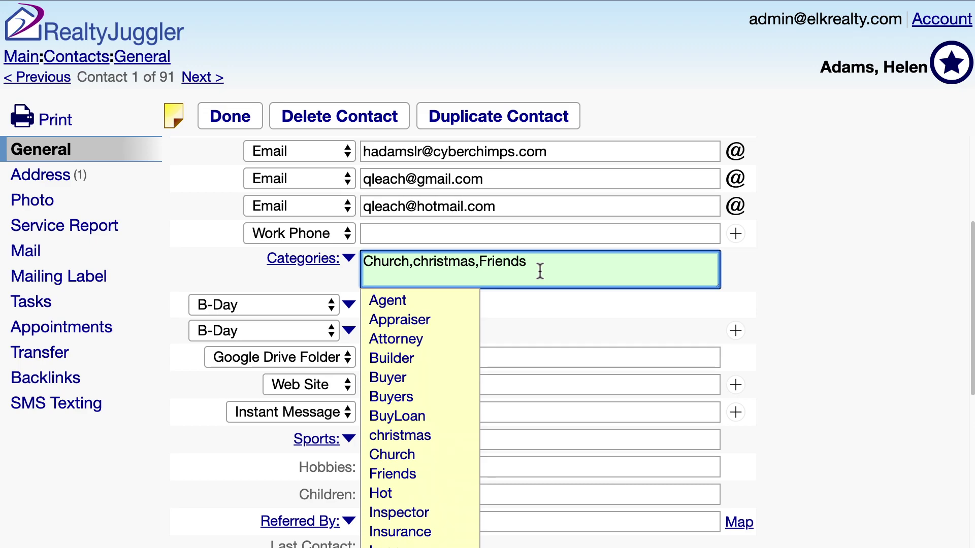
type(",Red")
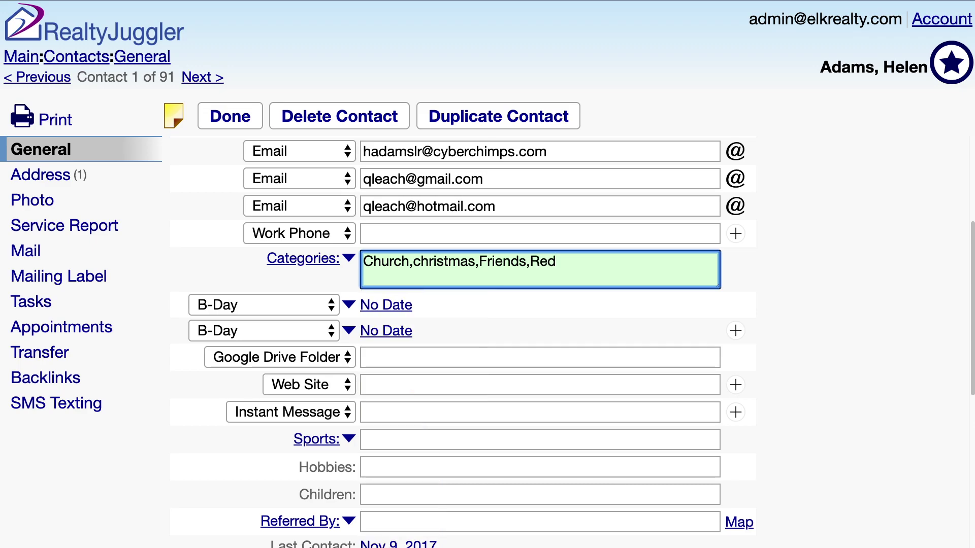
left_click(483, 261)
key("BackSpace")
key("BackSpace")
key("BackSpace")
key("BackSpace")
key("BackSpace")
key("BackSpace")
key("BackSpace")
key("BackSpace")
key("BackSpace")
key("BackSpace")
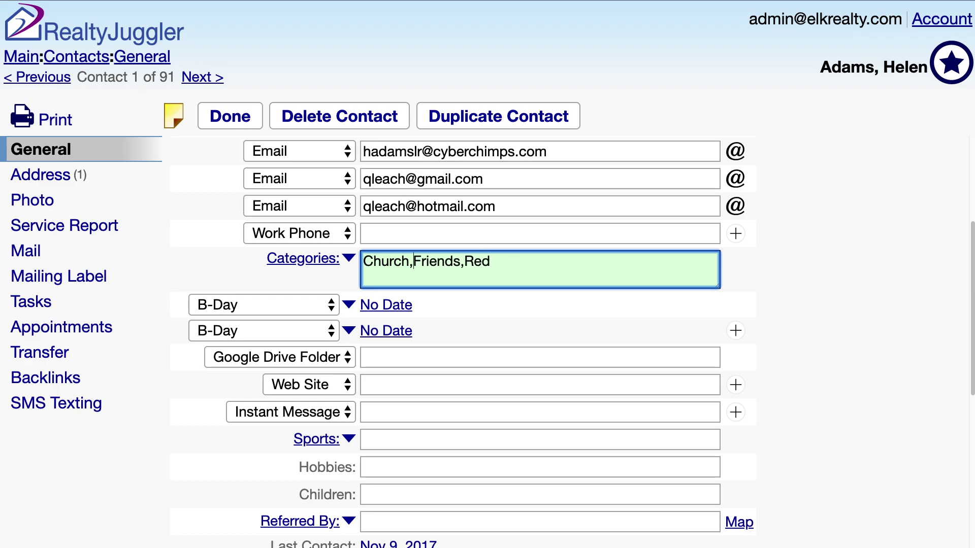
left_click(242, 123)
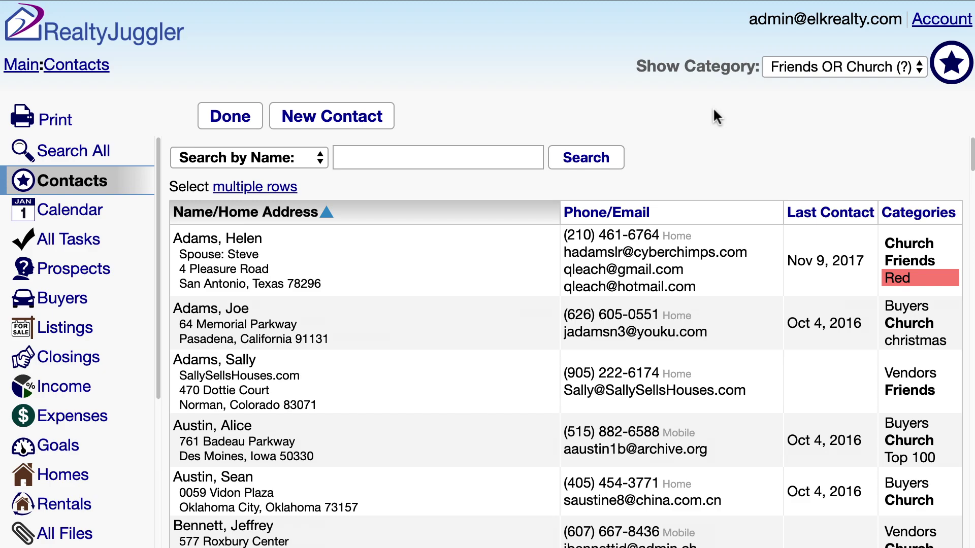
Step: Reopen the edited contact's General page showing categories Church,Friends,Red
left_click(810, 73)
scroll(810, 80, "up", 8)
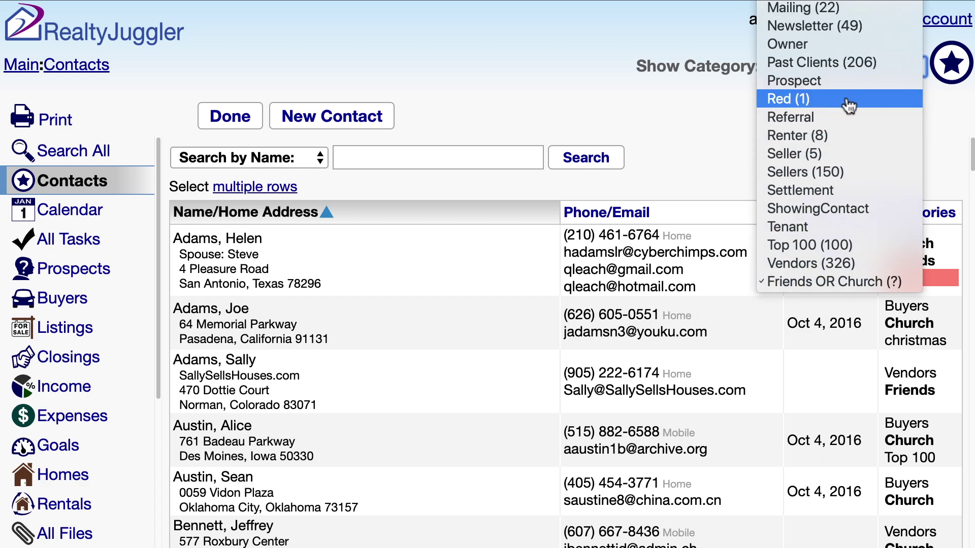
left_click(708, 118)
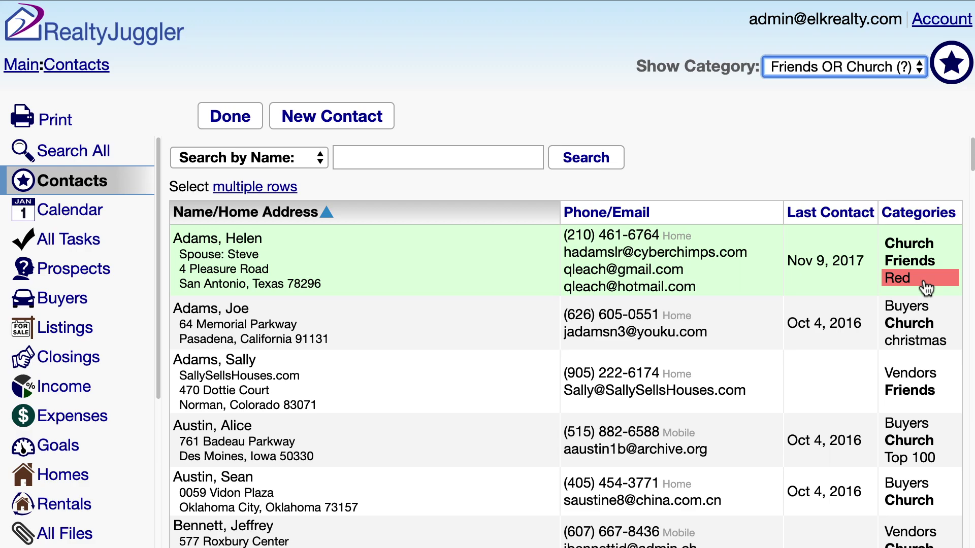
left_click(766, 277)
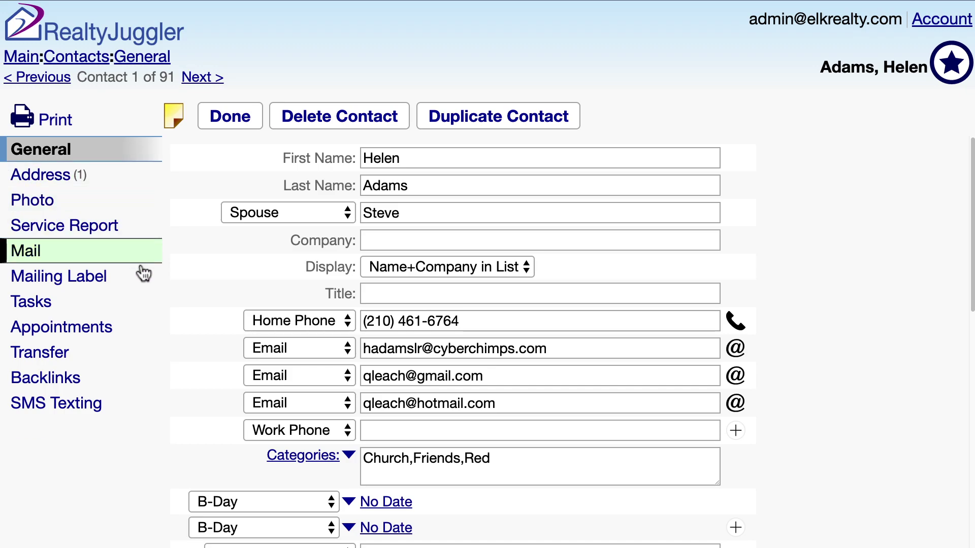
Step: Add a new meeting appointment for the contact dated Jun 11, 2019
left_click(145, 327)
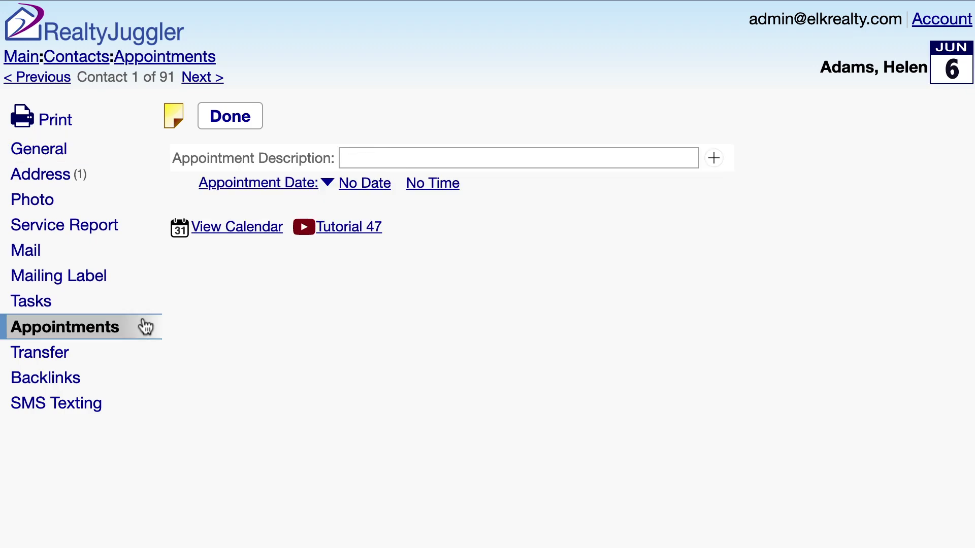
left_click(394, 161)
type("Meet Helen")
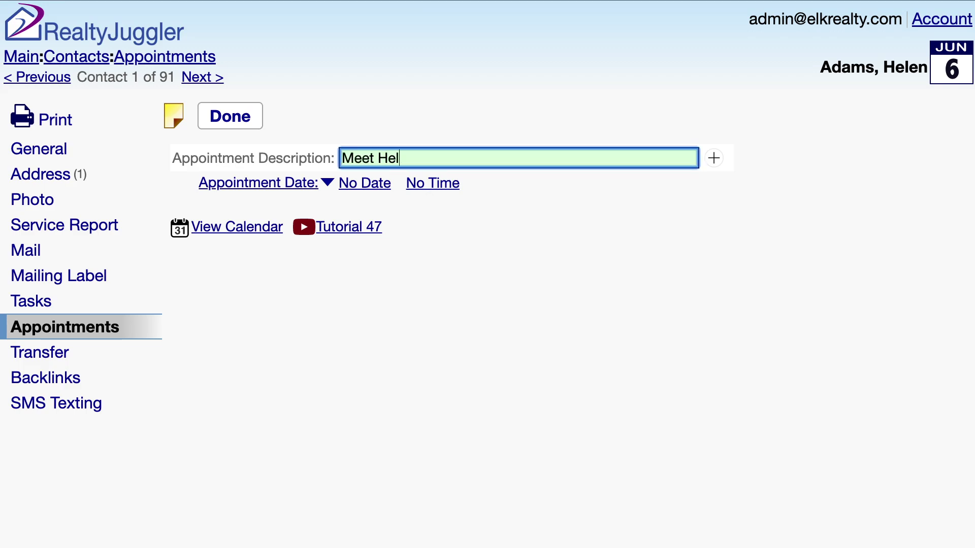
left_click(352, 188)
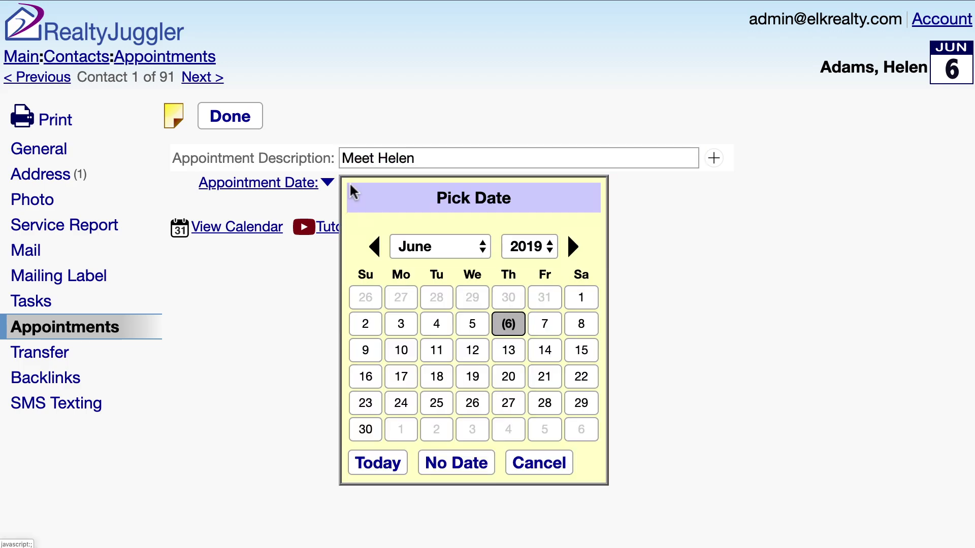
left_click(435, 353)
Step: Set the appointment time to 9:30 AM, add it to the calendar, and open its entry
left_click(461, 188)
left_click(532, 235)
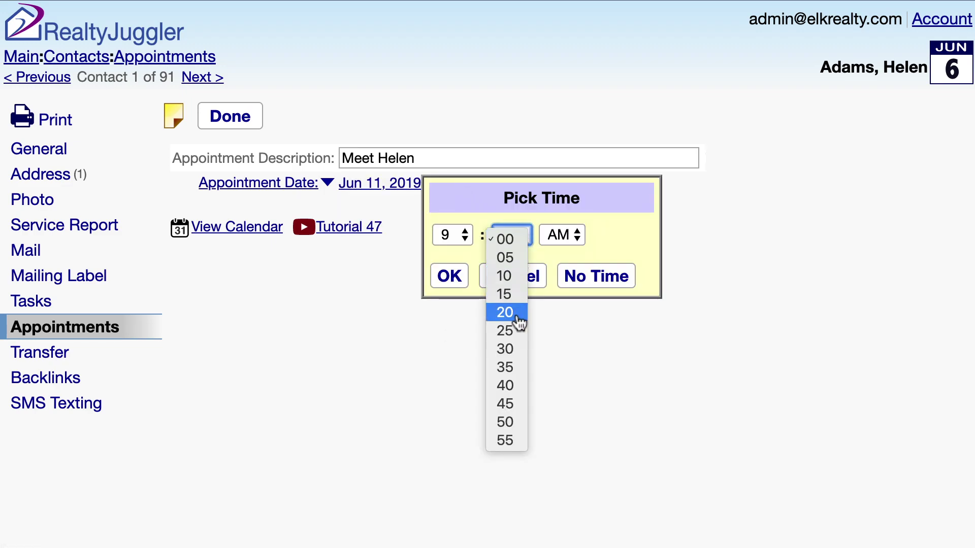
left_click(505, 348)
left_click(462, 281)
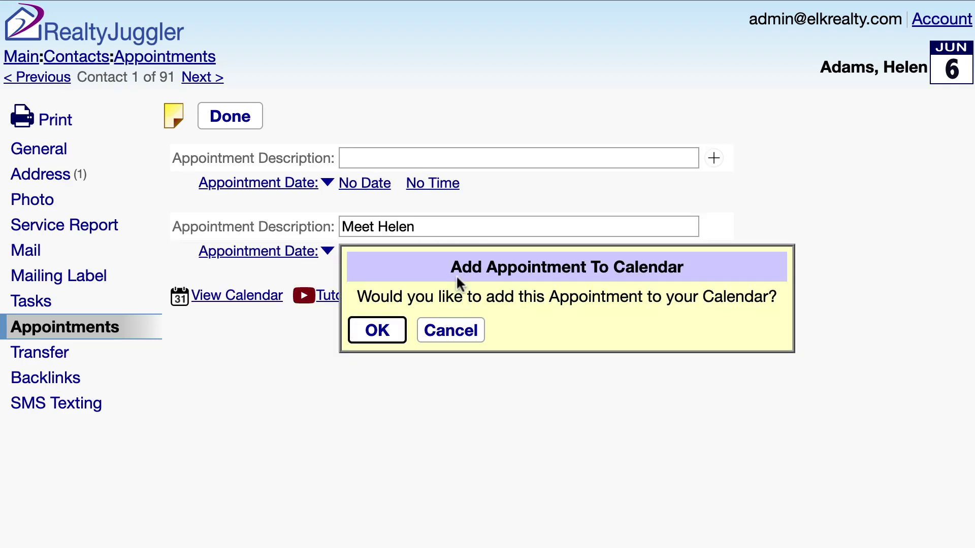
left_click(379, 333)
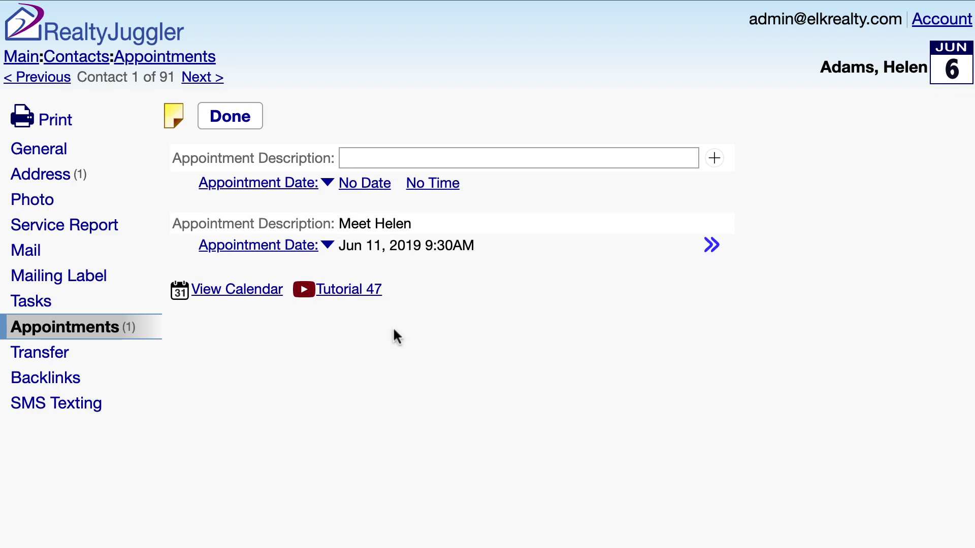
left_click(713, 250)
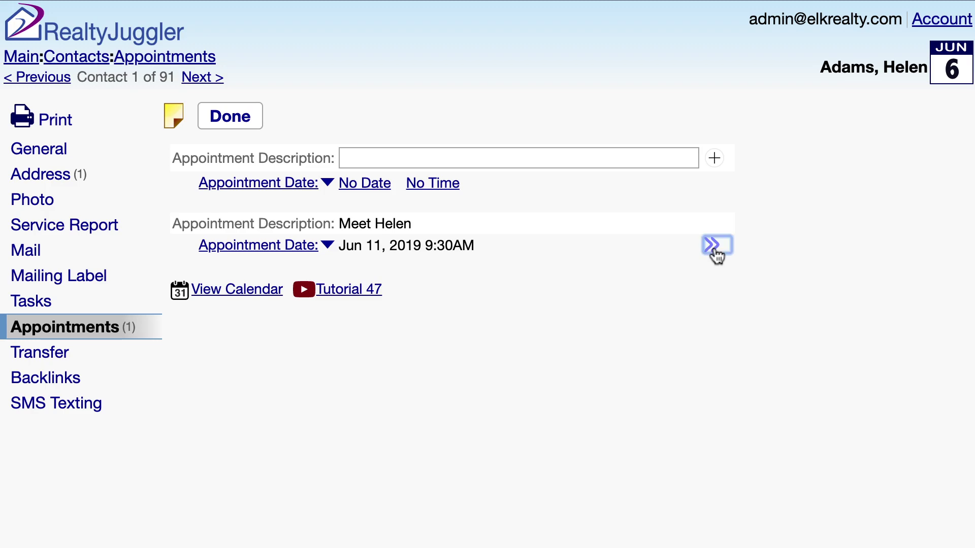